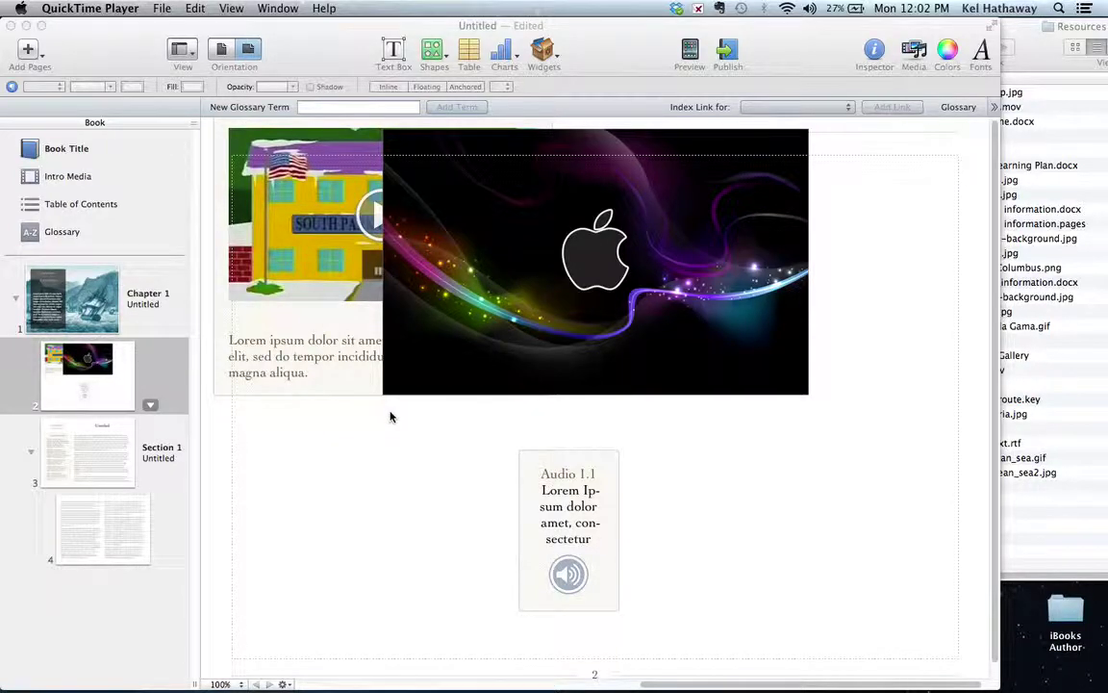
- Delete page 2, the movie-and-audio page, from Chapter 1
right_click(115, 387)
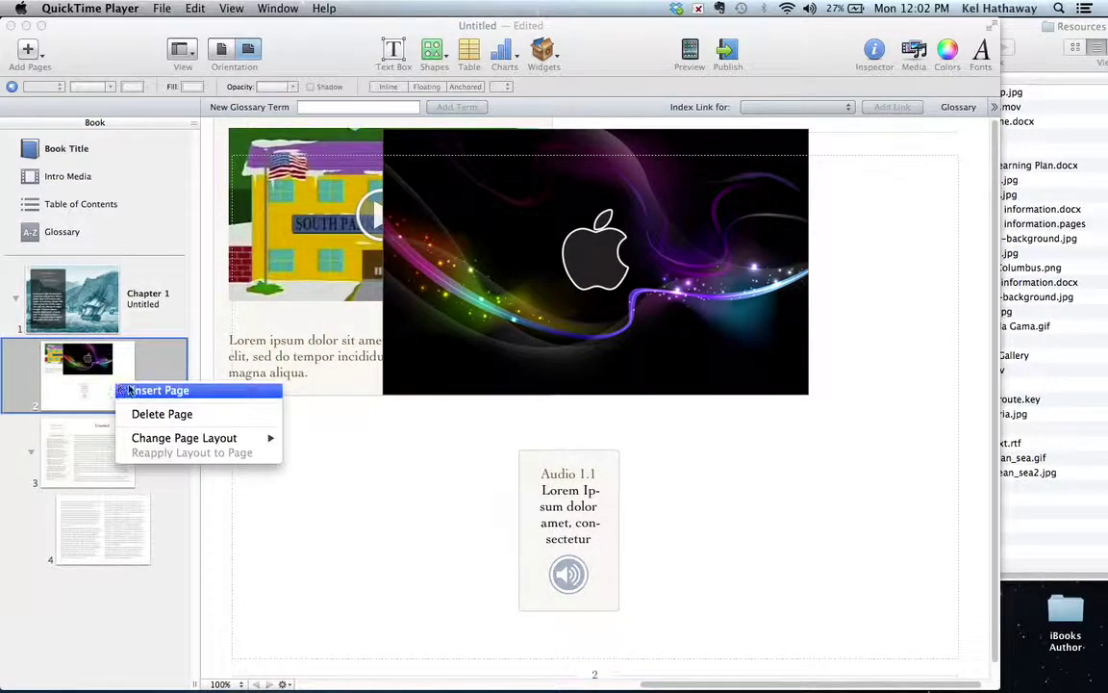
click(161, 413)
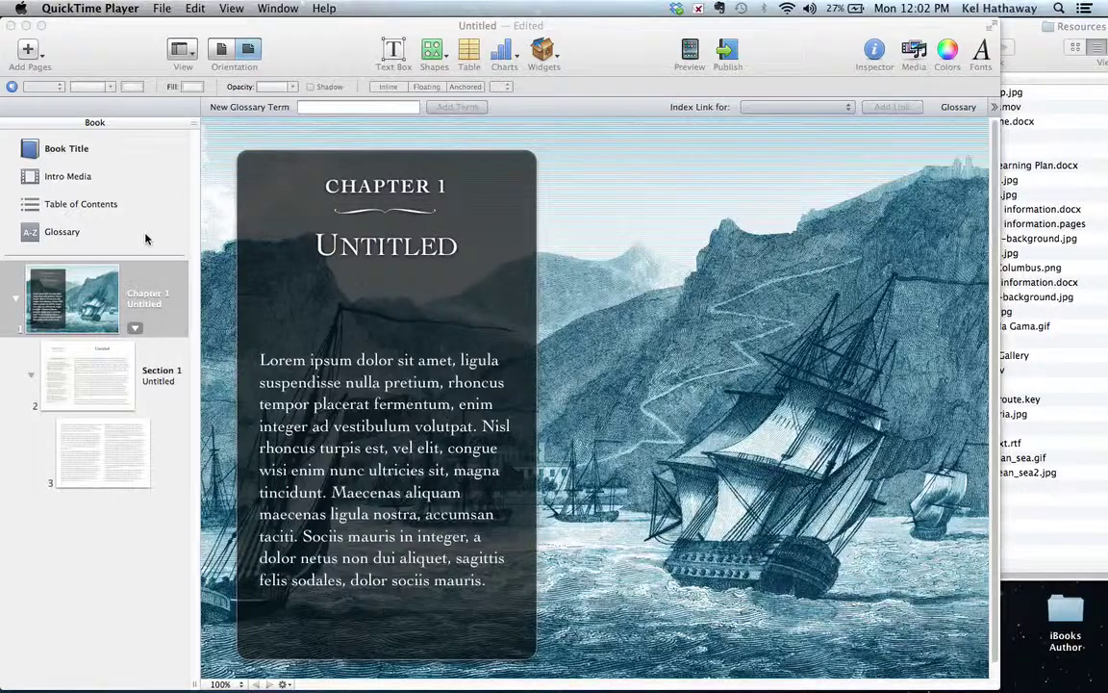
- Replace the cover's Lorem Ipsum heading with 'THE AGE OF DISCOVERY' and delete the 'Dolor Set Amut' subtitle box
click(33, 151)
click(50, 149)
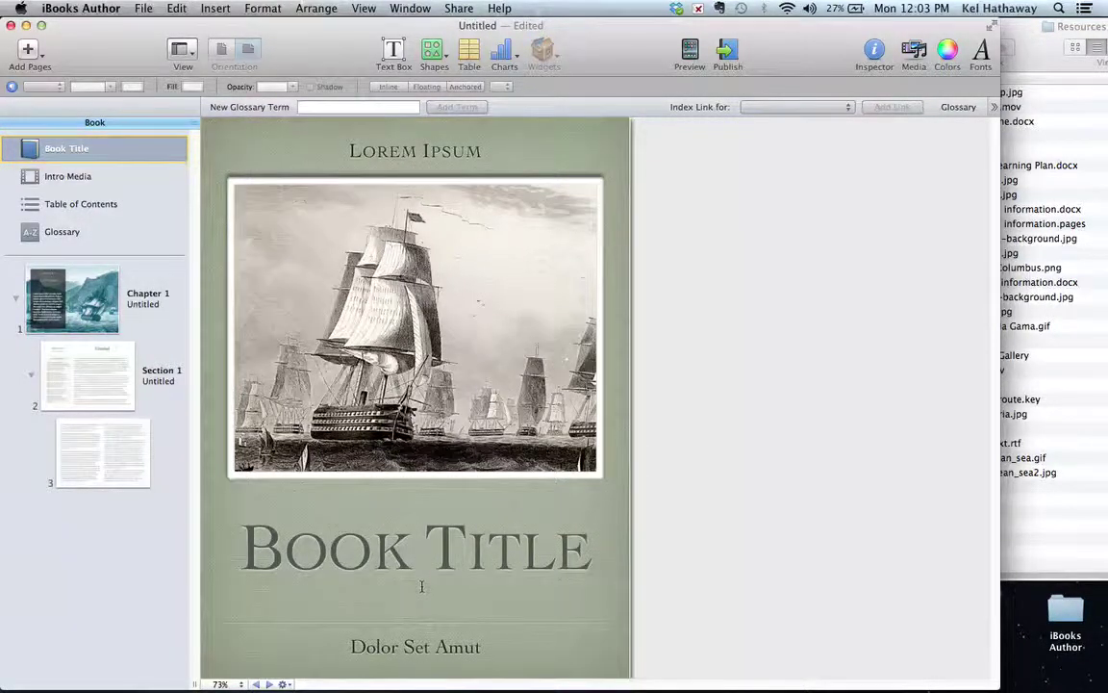
click(439, 152)
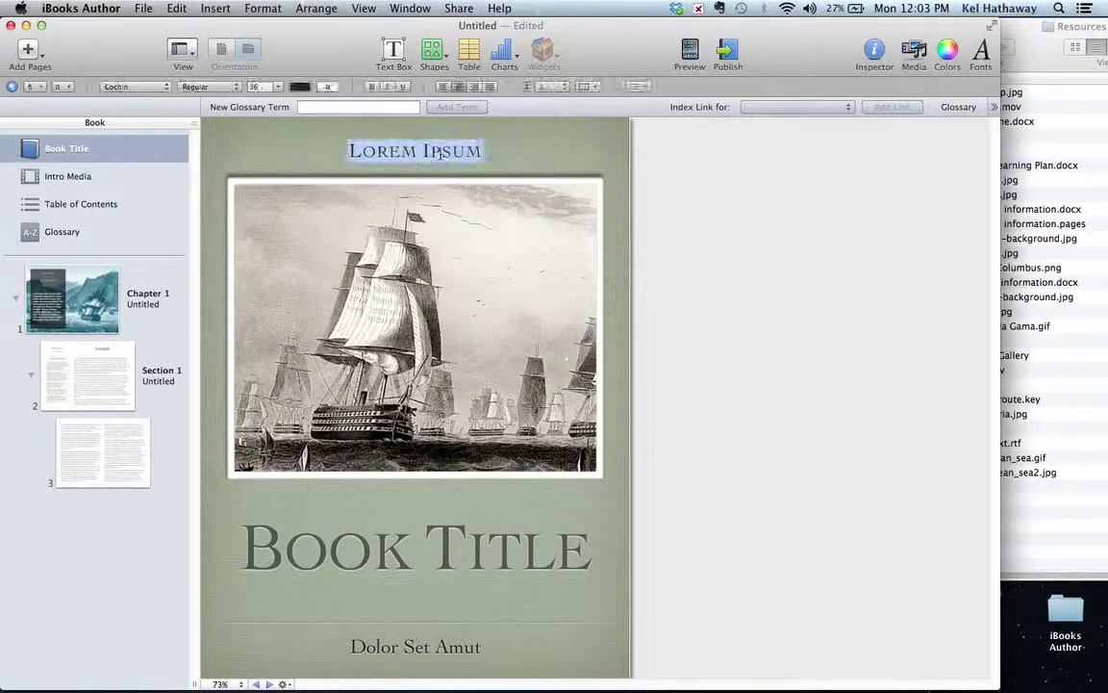
text(TH)
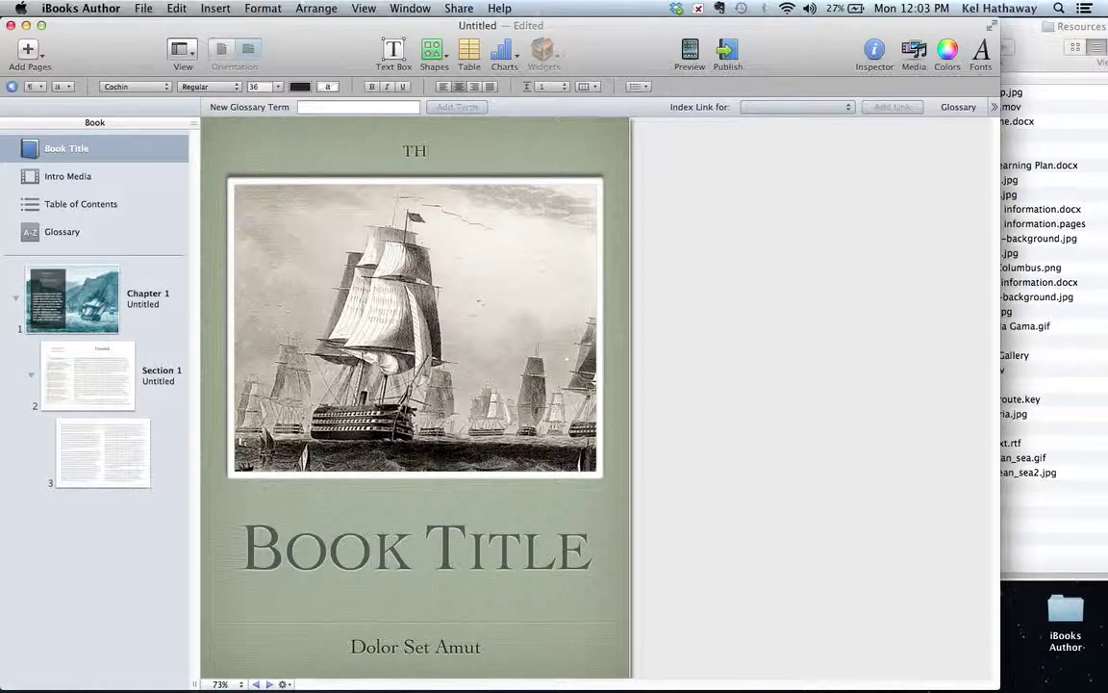
text(E AGE OF DIS)
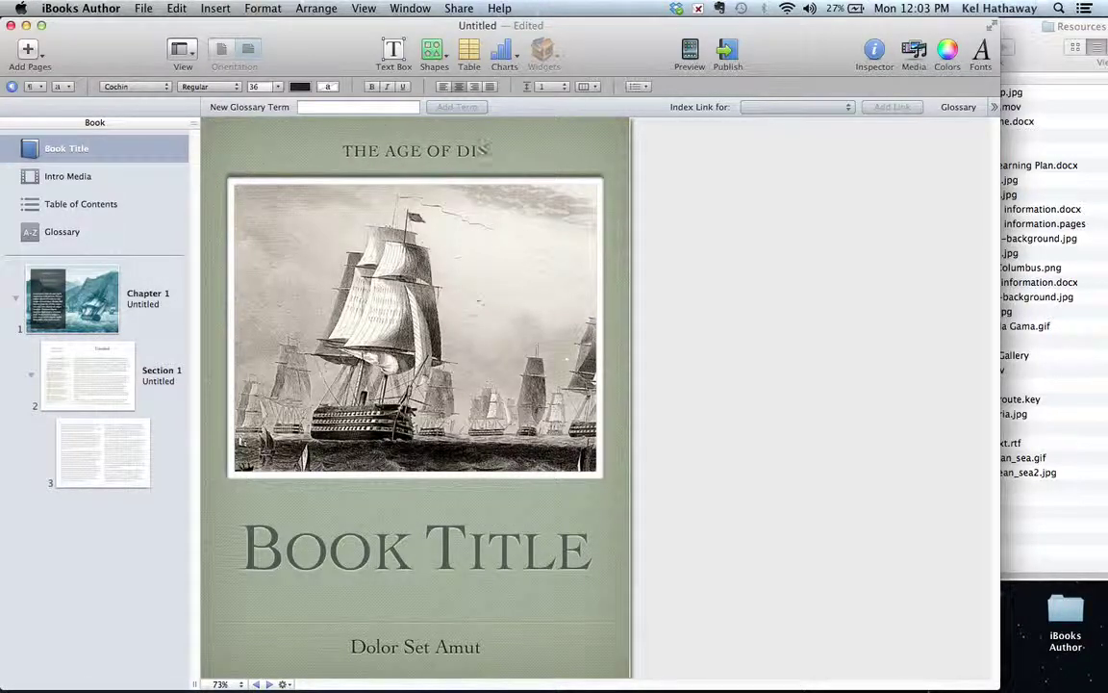
text(COVERY)
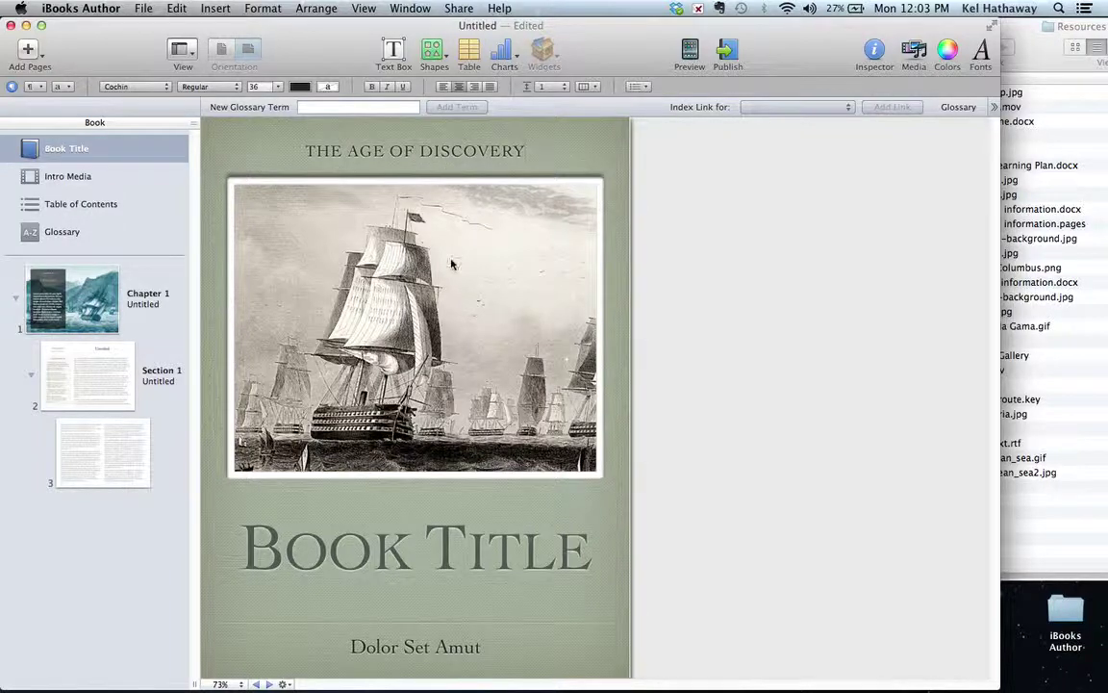
click(417, 647)
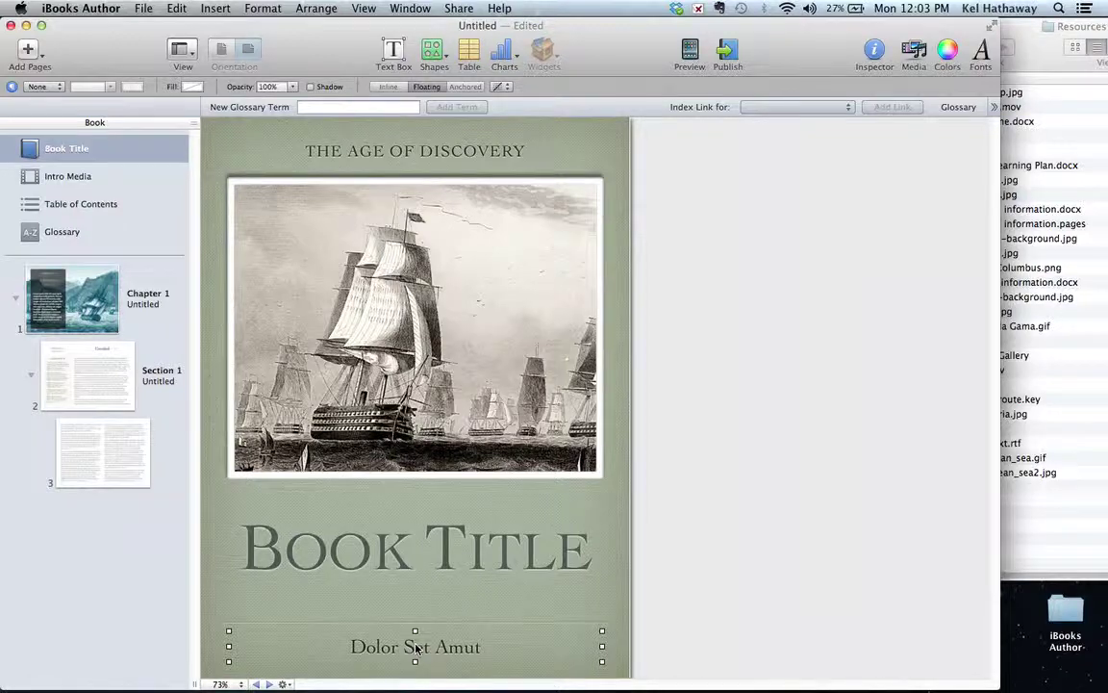
key(Delete)
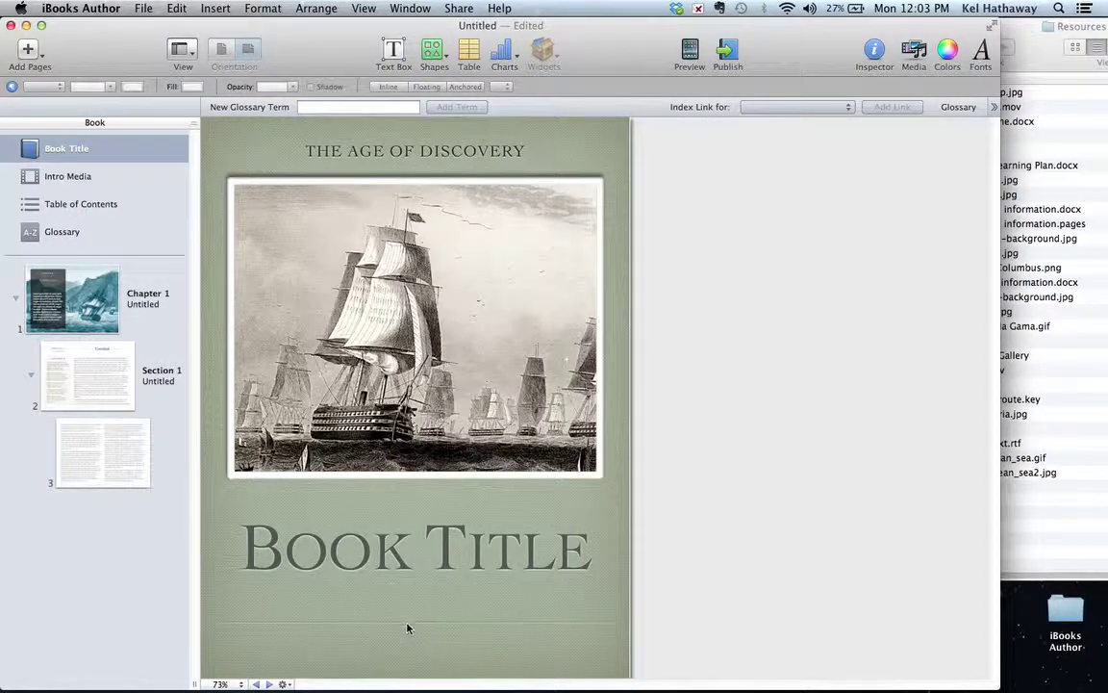
- Delete the cover's bottom line, change Book Title to 'EXPLORATION NAVIGATION', and enlarge the title box
click(411, 624)
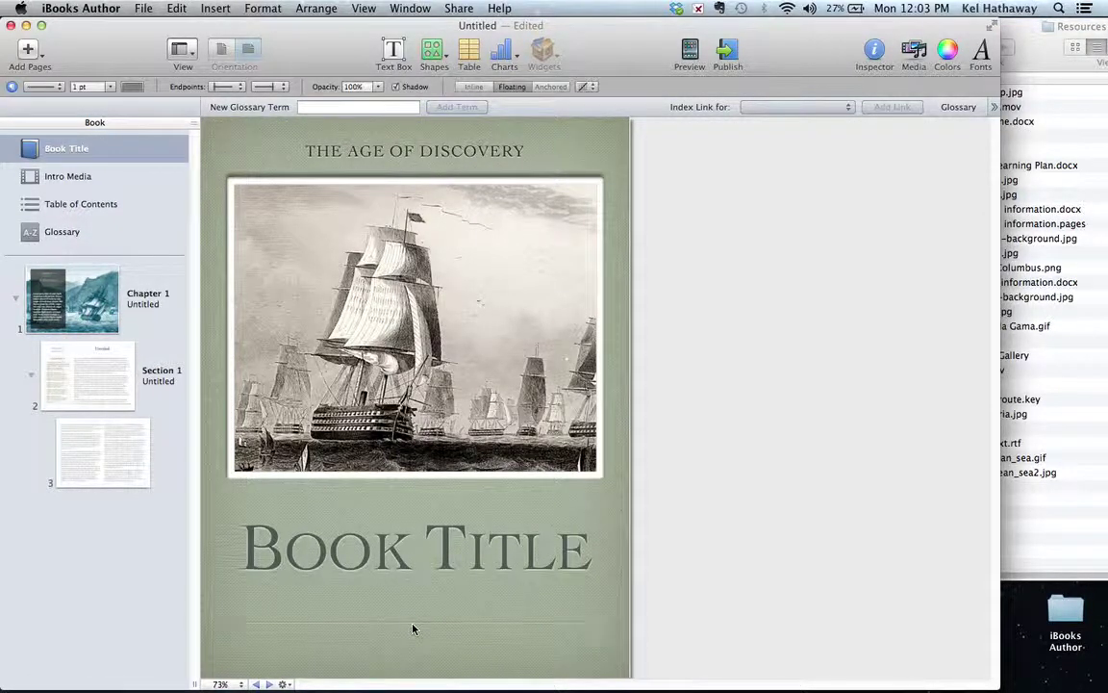
key(Delete)
click(395, 553)
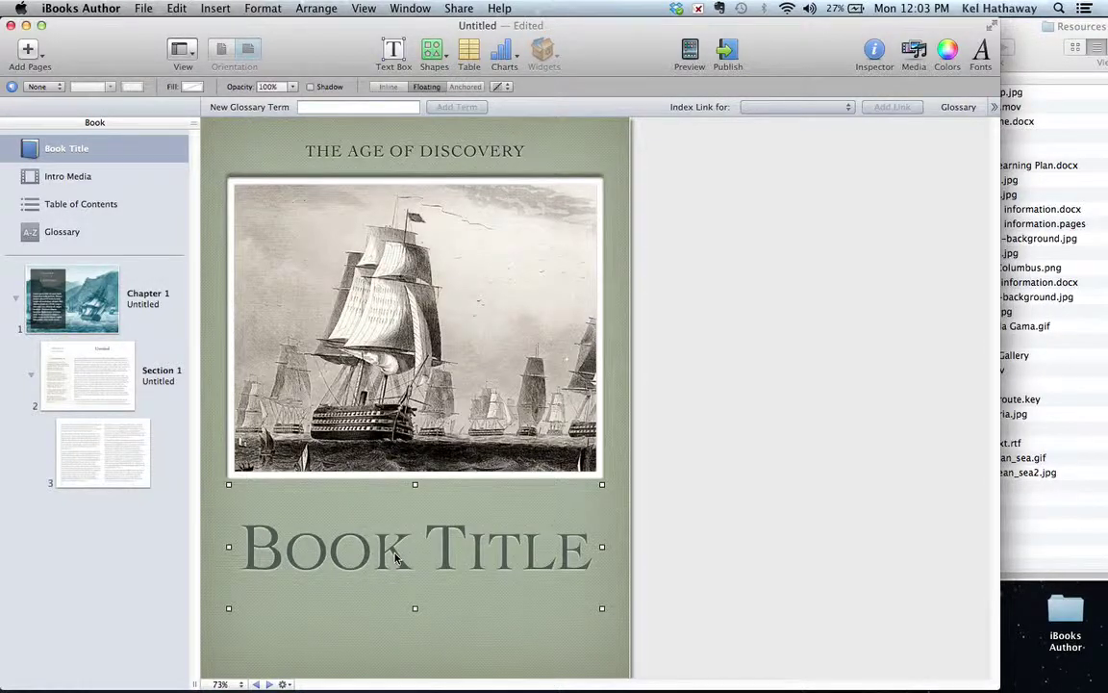
double_click(395, 553)
key(Right)
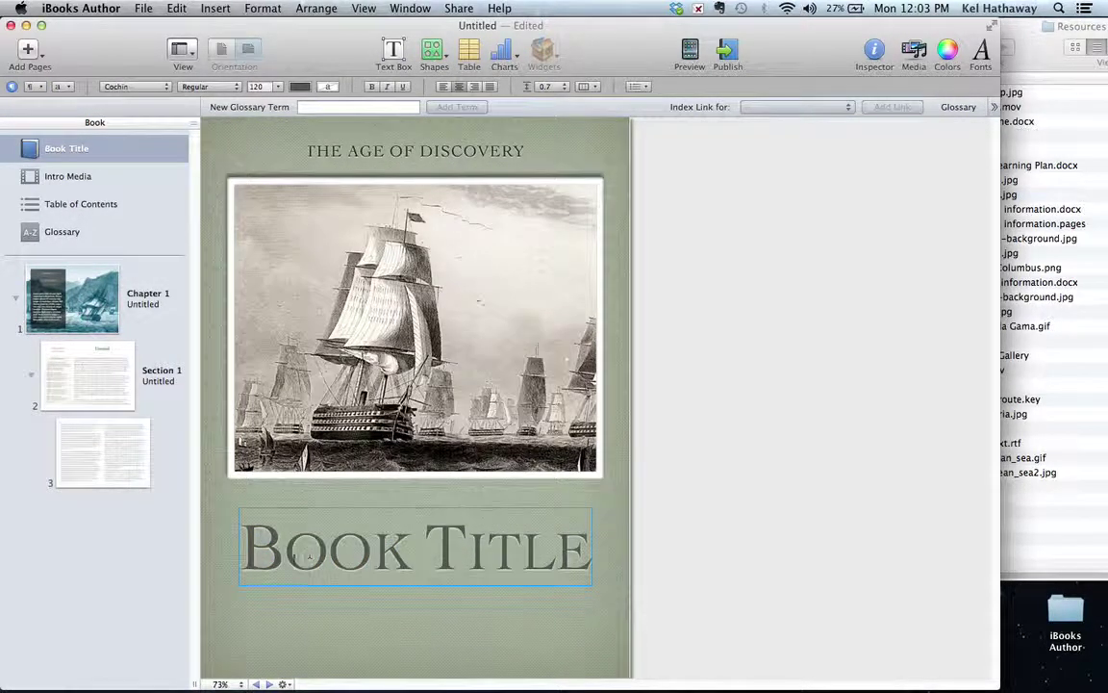
drag(242, 558, 604, 558)
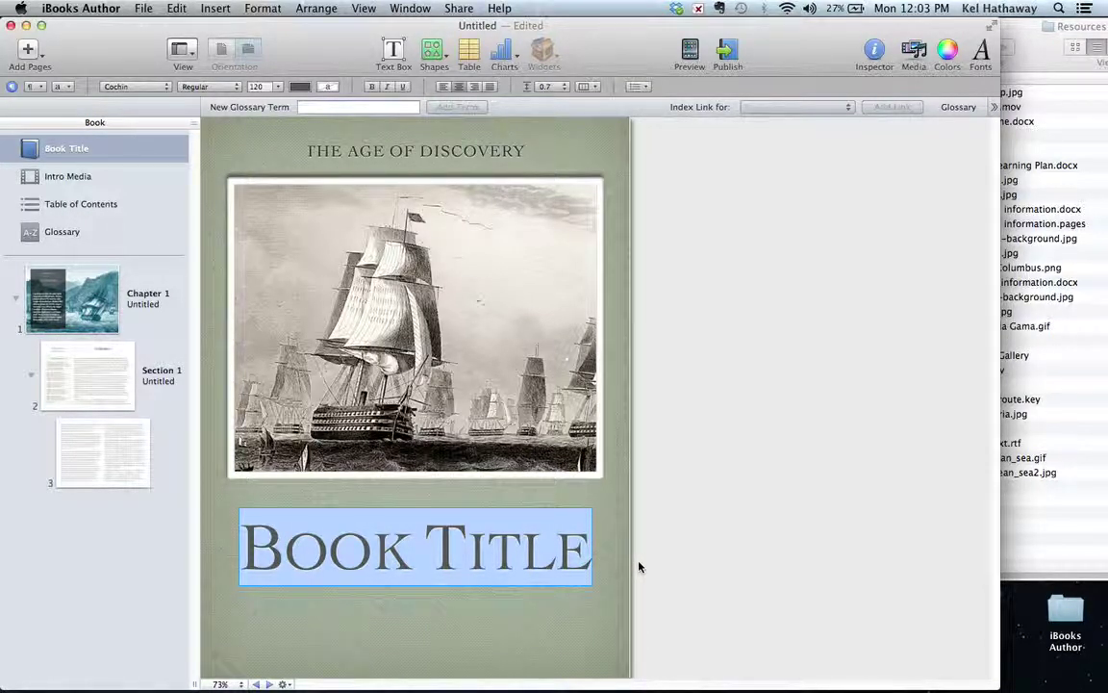
text(EX)
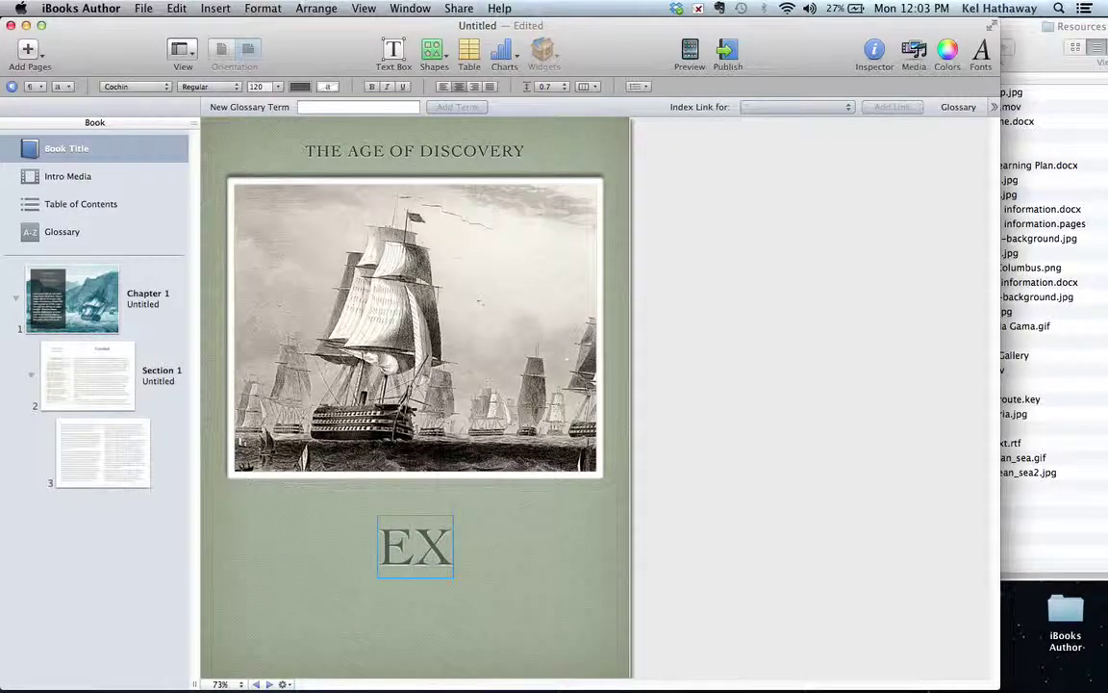
text(PLORATIO)
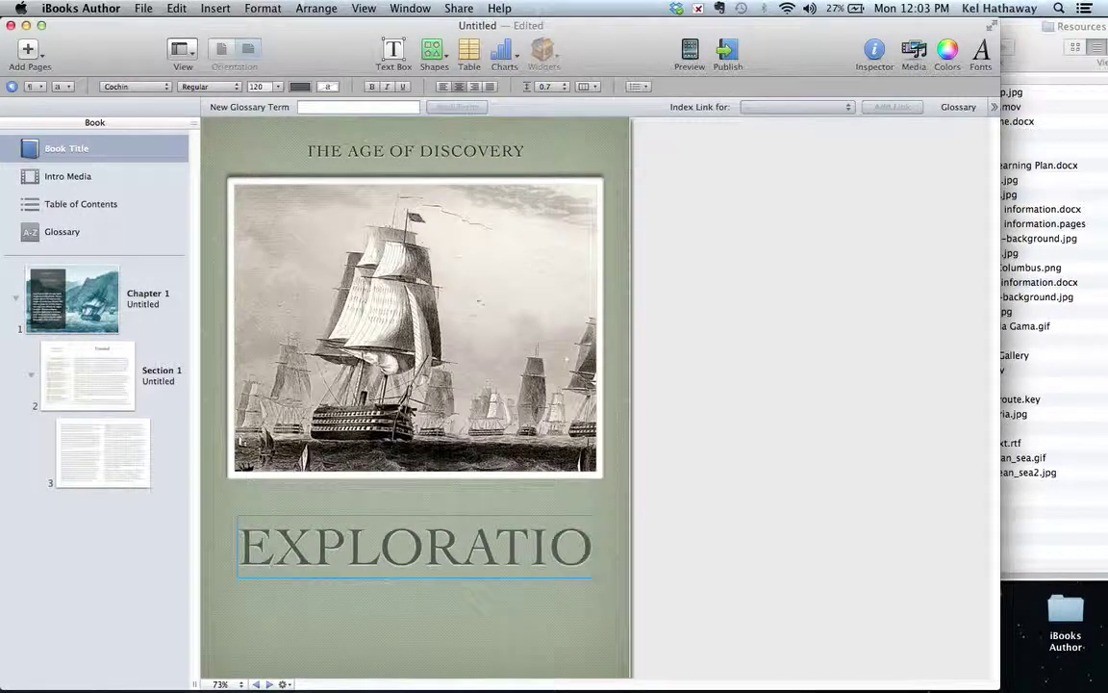
text(N NAVI)
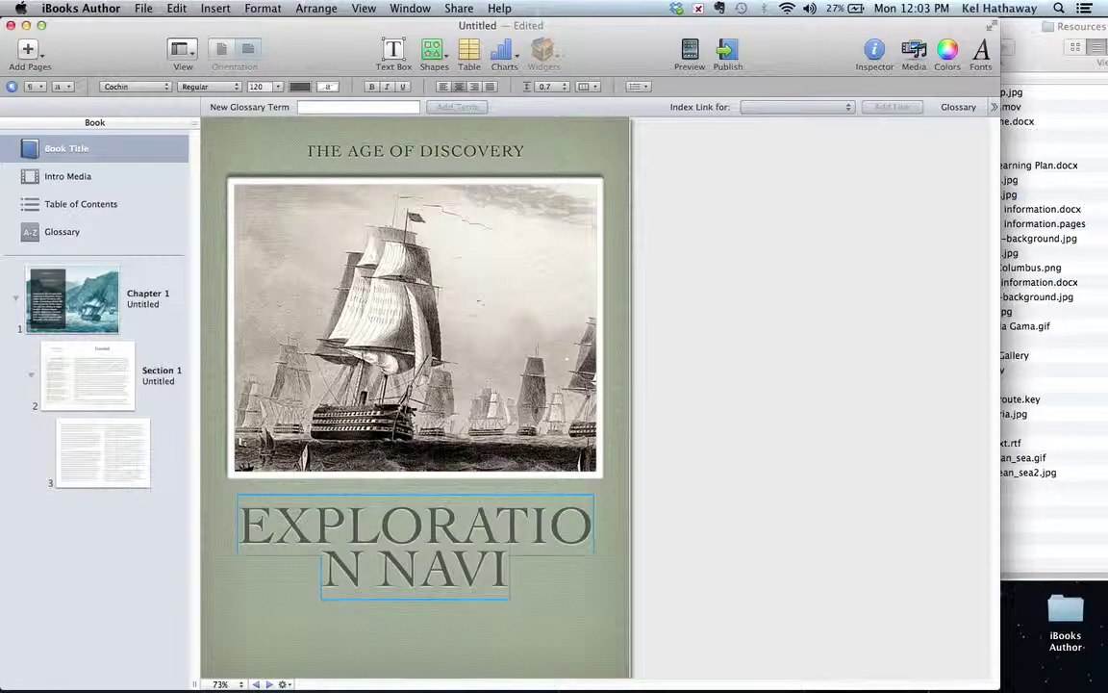
text(GATI)
key(BackSpace)
key(BackSpace)
key(BackSpace)
key(BackSpace)
key(BackSpace)
key(BackSpace)
key(BackSpace)
key(BackSpace)
key(BackSpace)
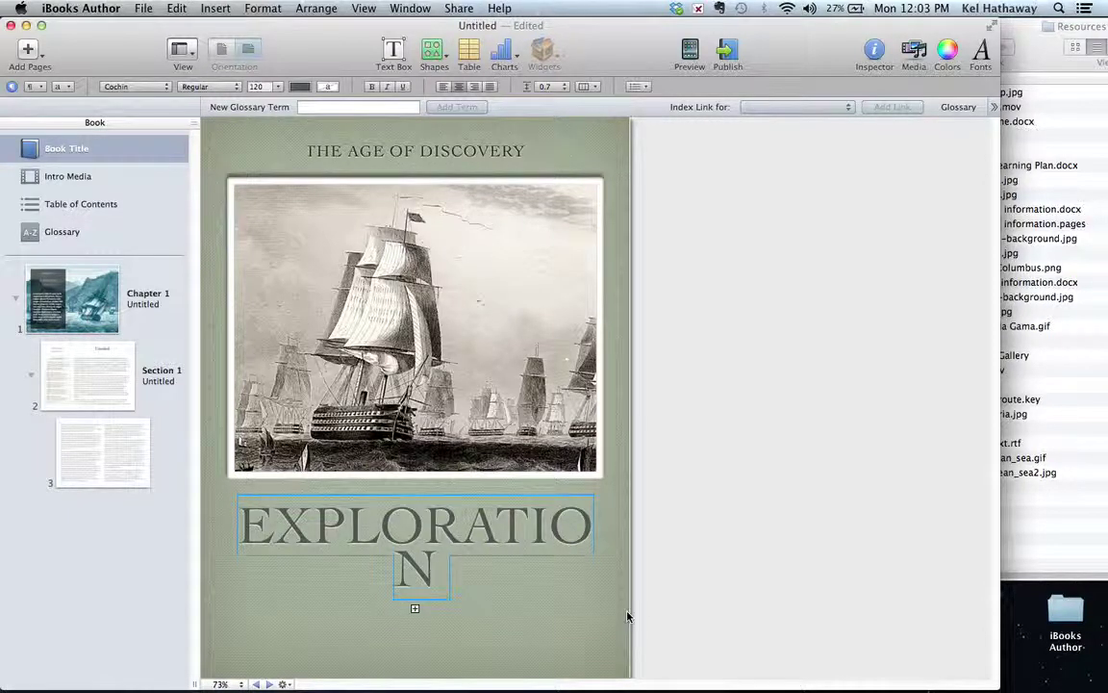
drag(415, 611, 414, 641)
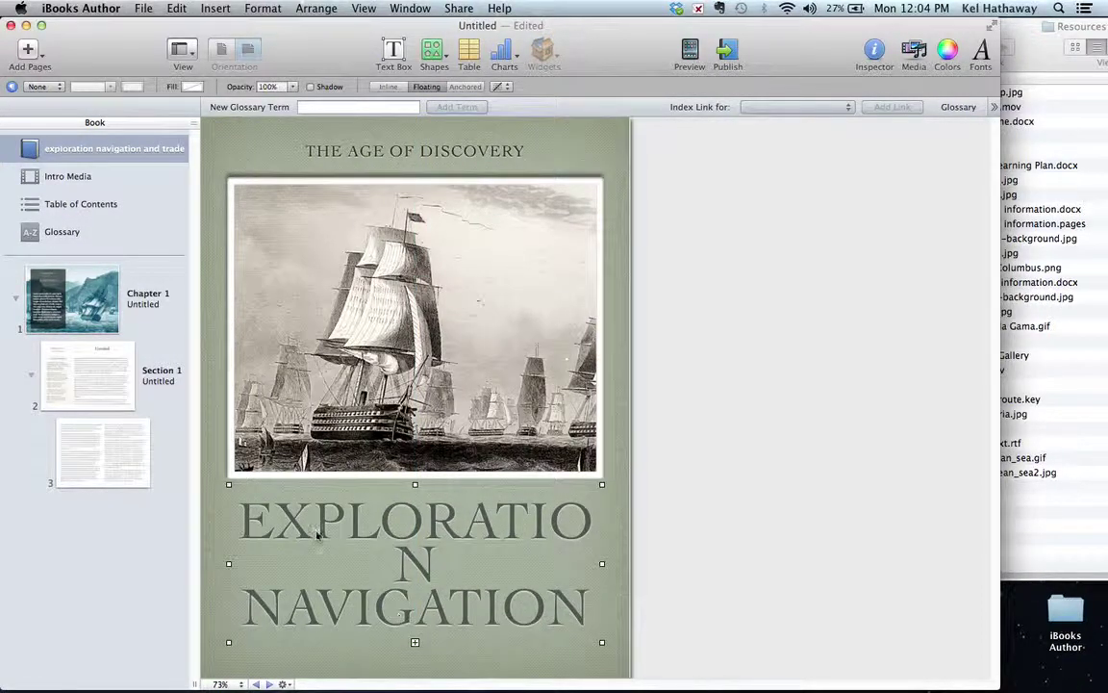
- Set EXPLORATION and then NAVIGATION AND TRADE in the cover title to 96 pt
double_click(309, 532)
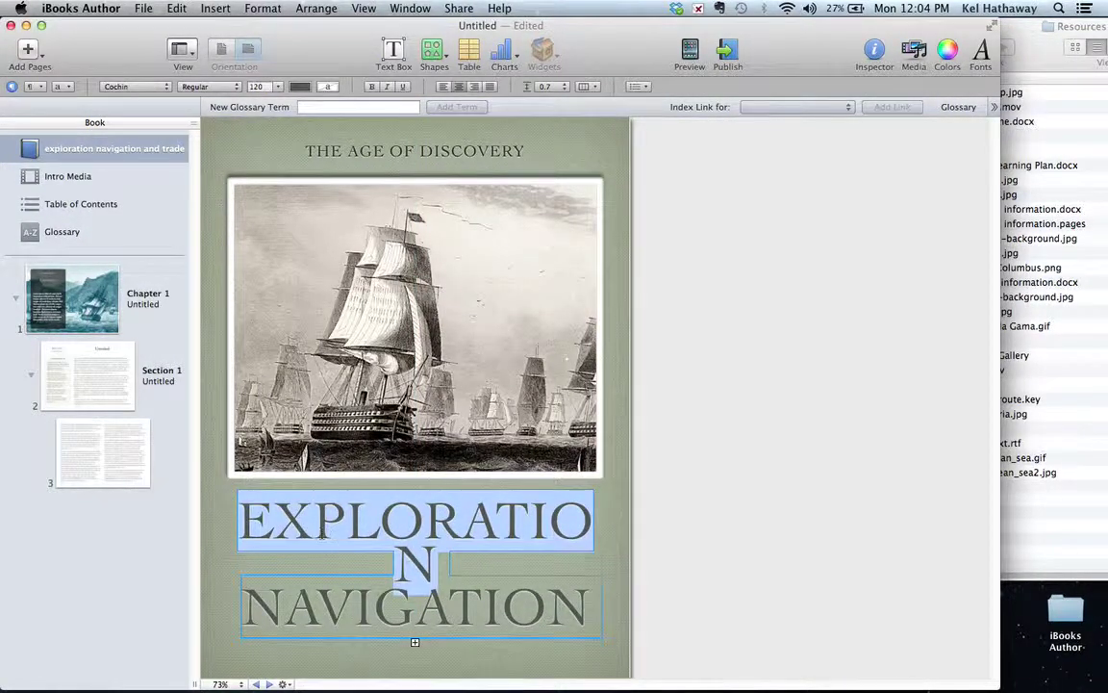
click(279, 88)
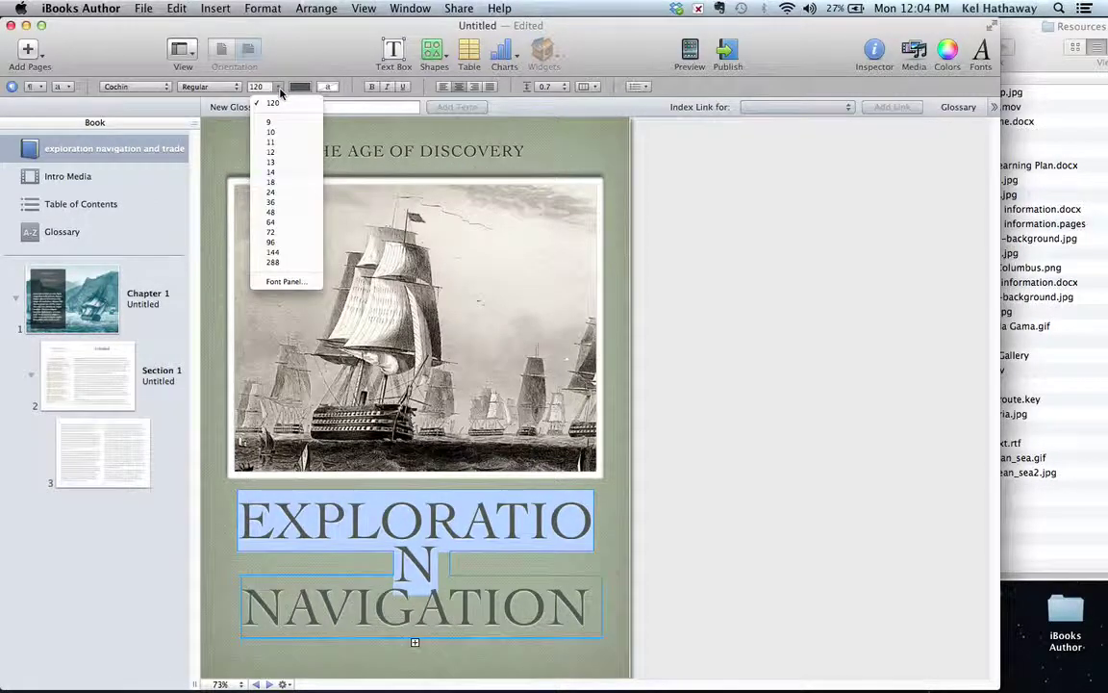
click(276, 243)
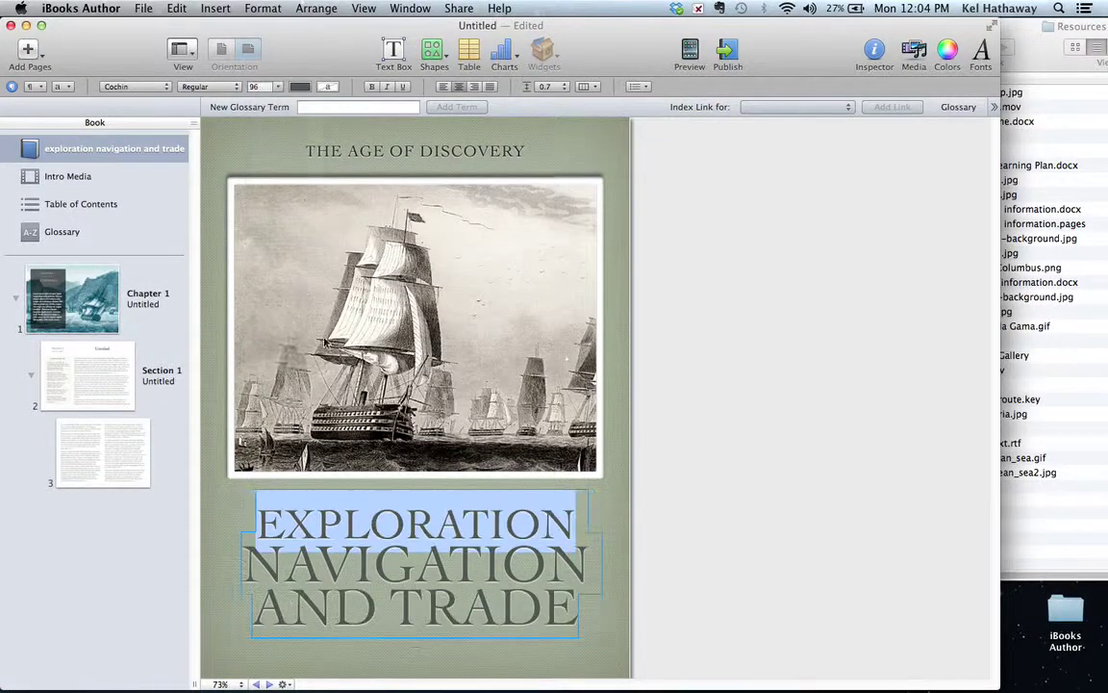
click(248, 569)
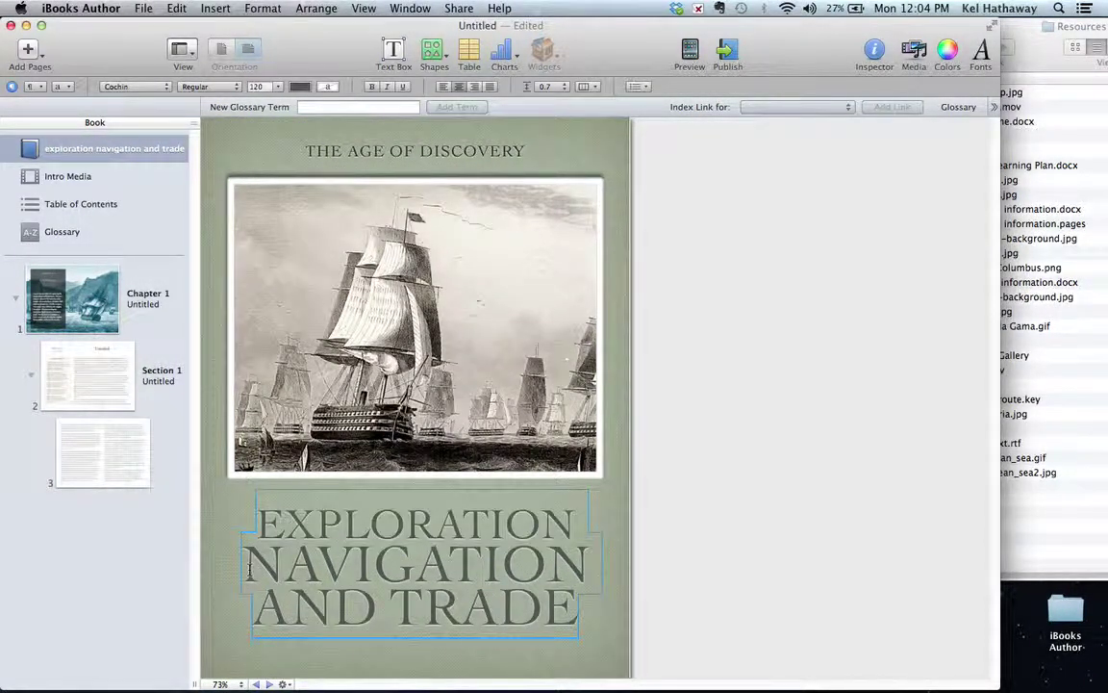
drag(248, 570, 621, 628)
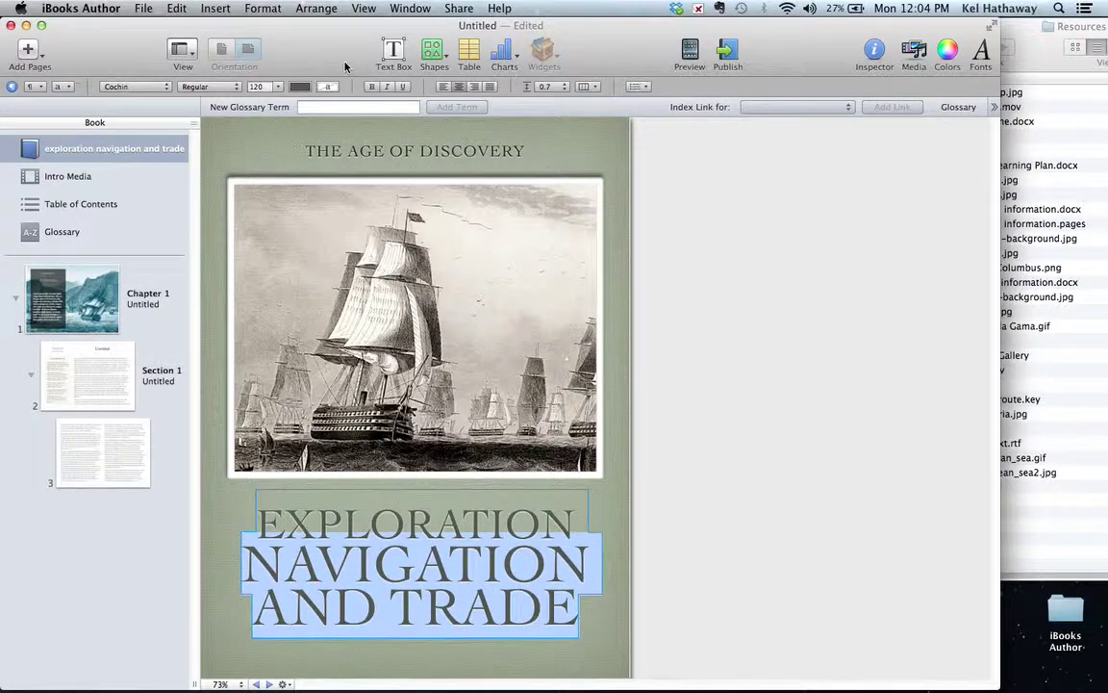
click(277, 87)
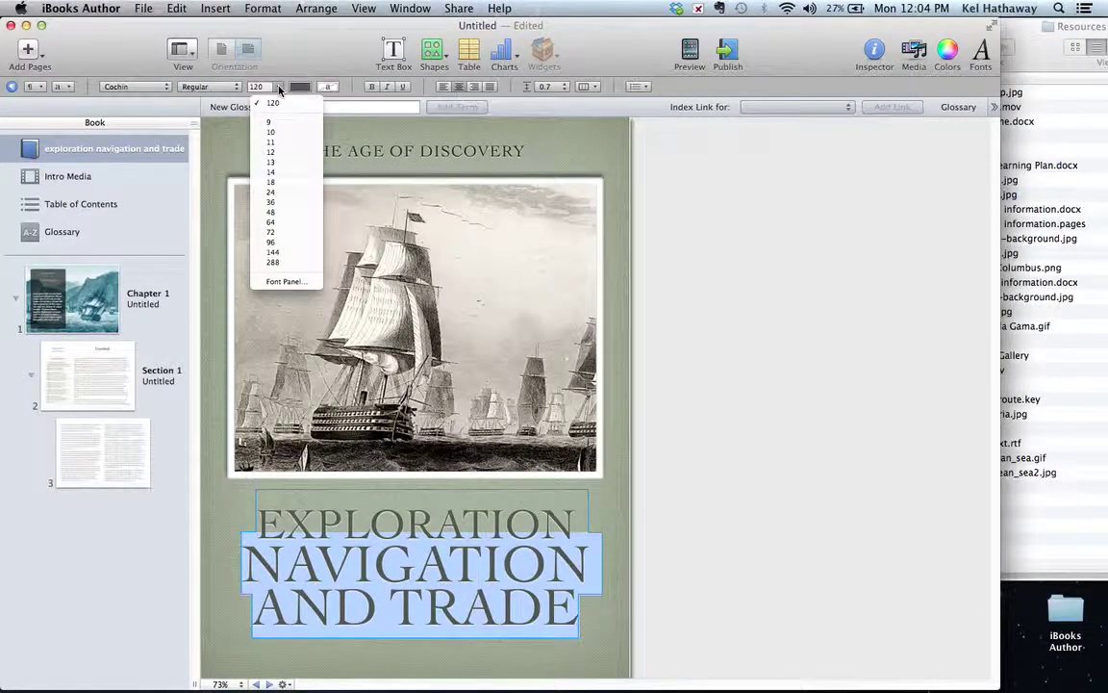
click(277, 241)
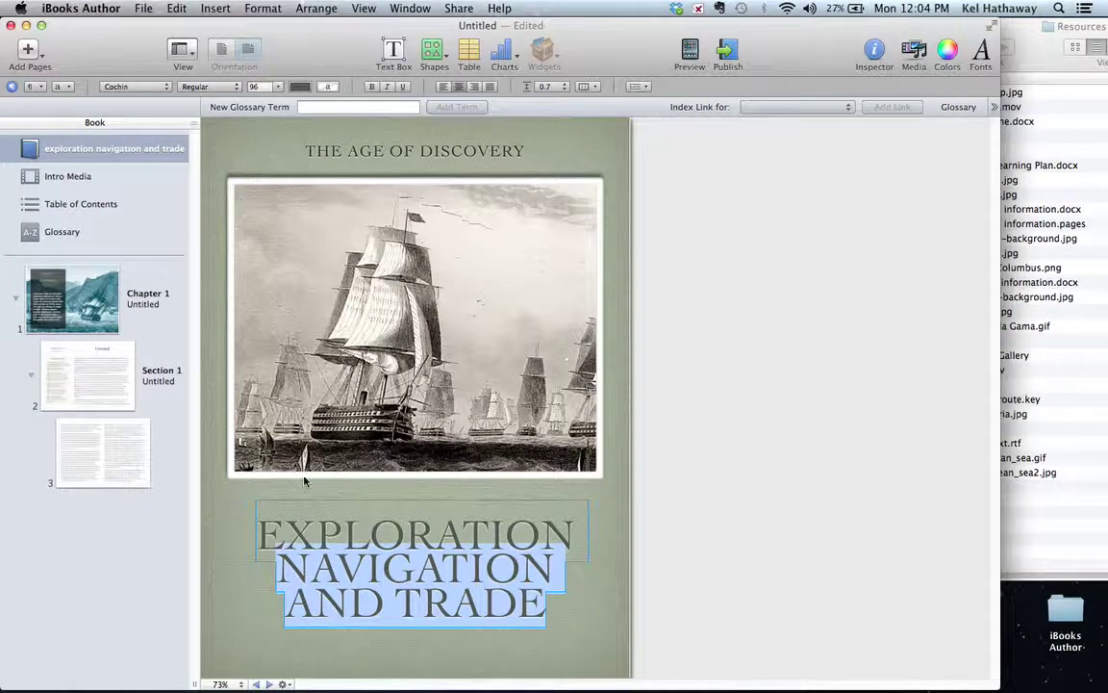
click(245, 512)
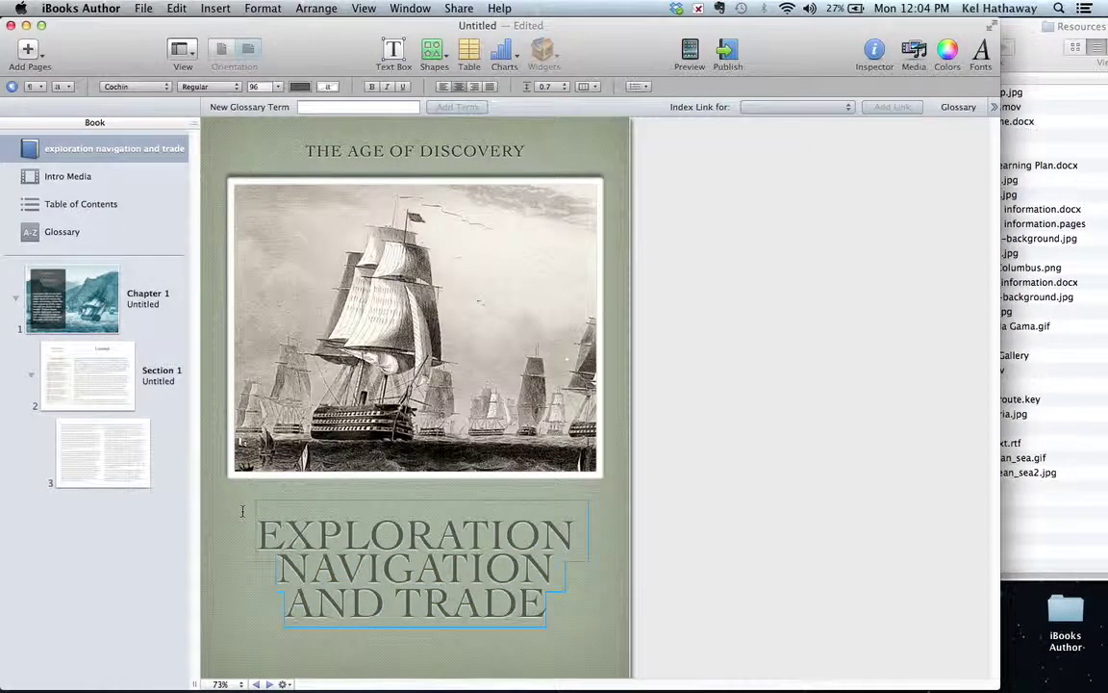
click(617, 310)
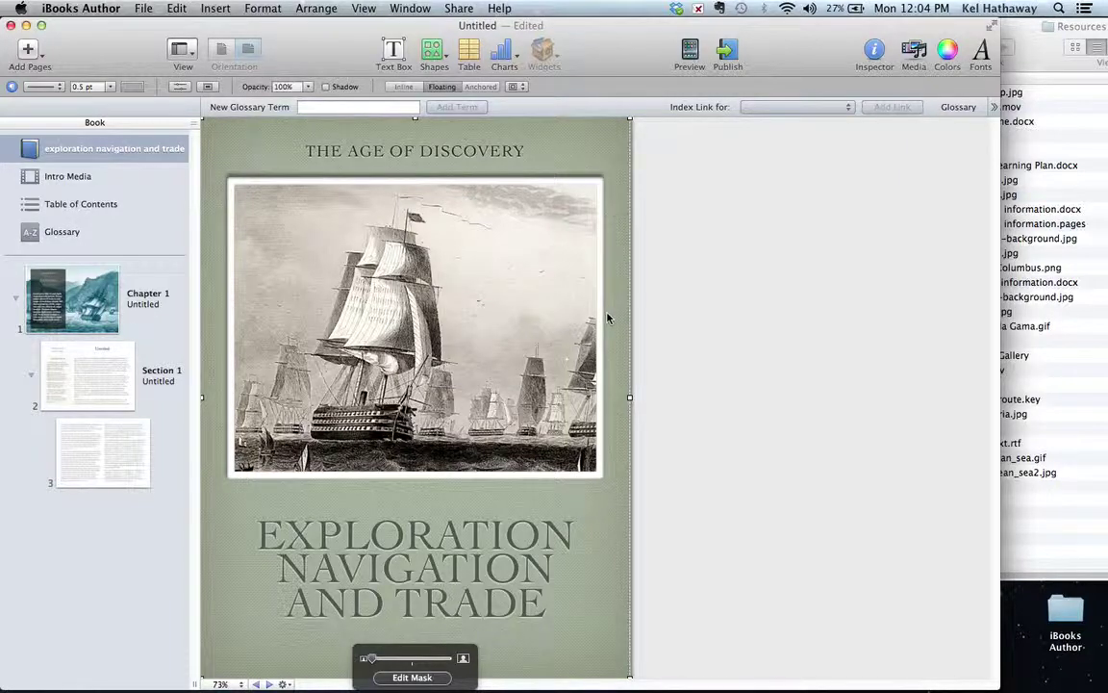
- Replace the cover's ship picture with 01-world-map.jpg, then go to the Intro Media page
click(663, 315)
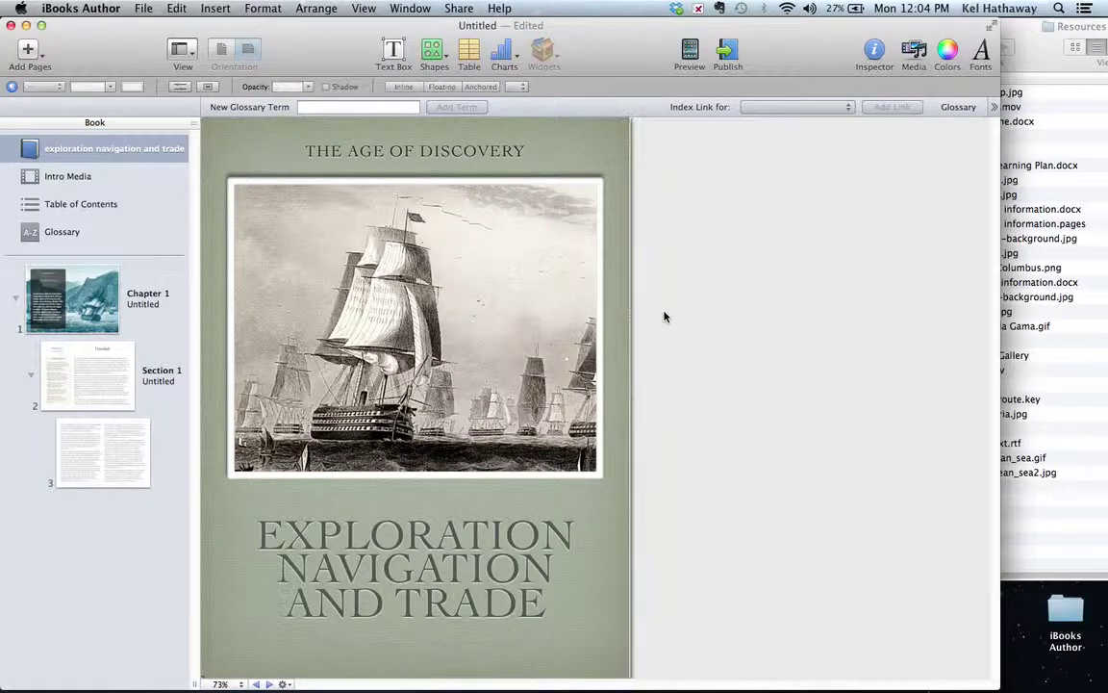
click(1006, 327)
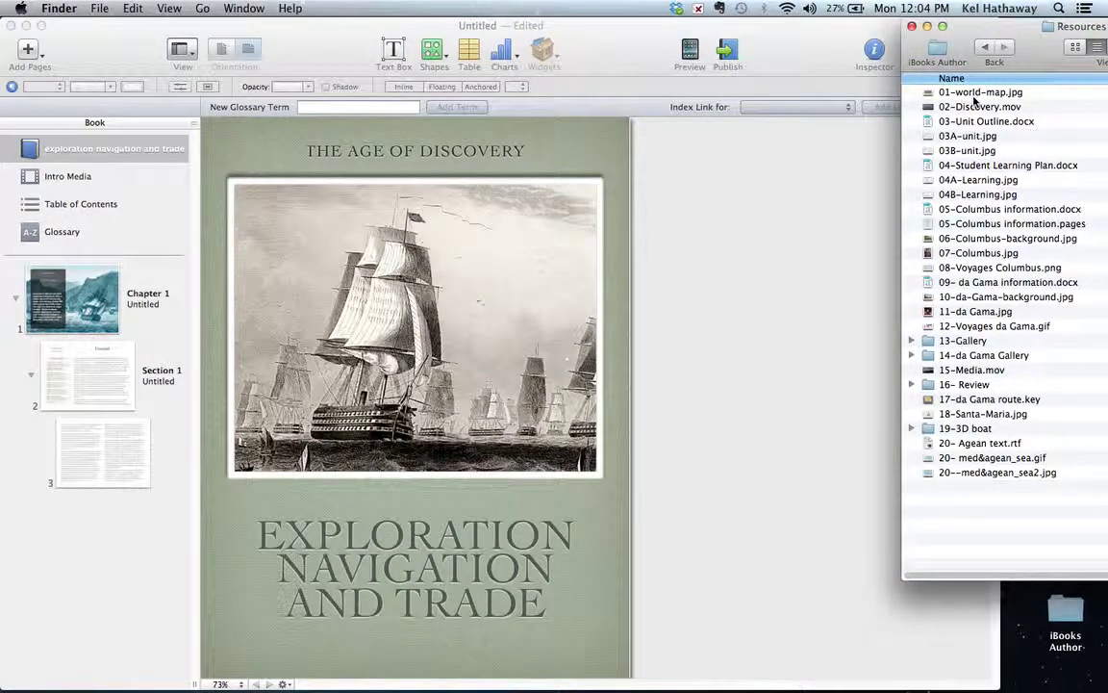
drag(973, 94, 404, 288)
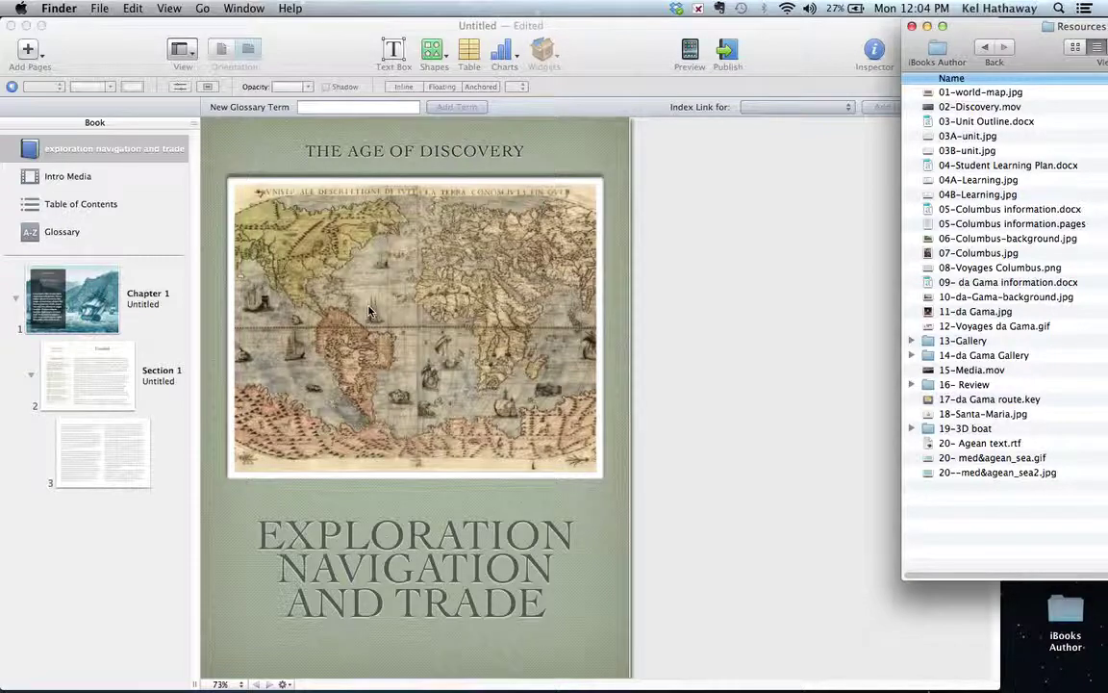
click(70, 182)
click(72, 181)
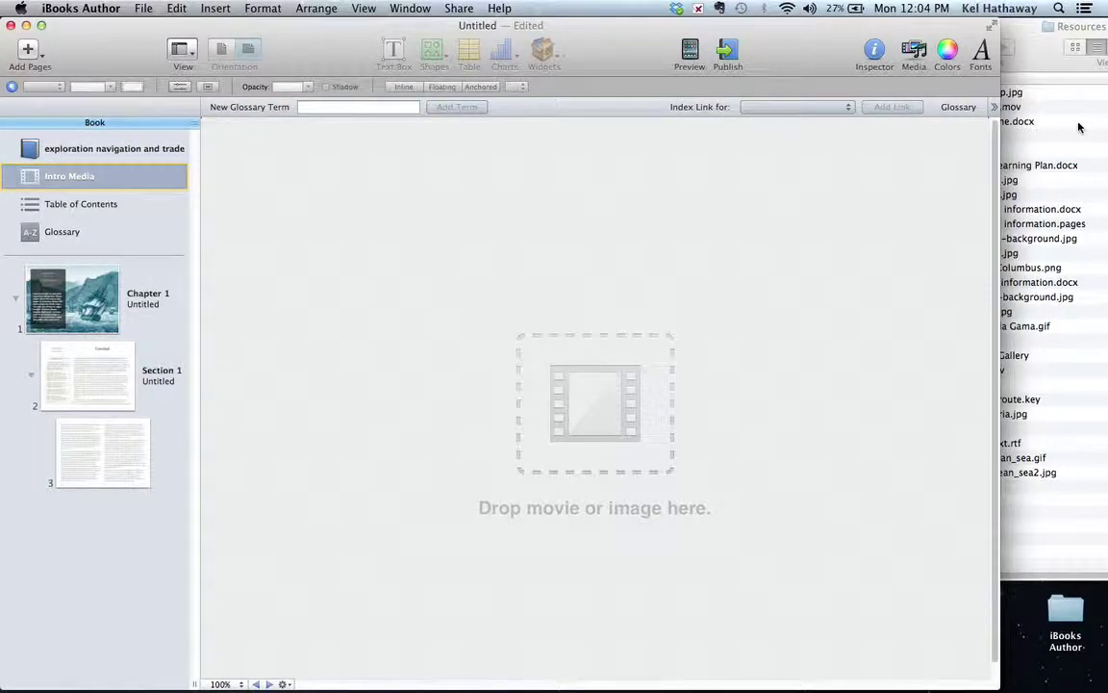
- Place 02-Discovery.mov from the Resources window onto the Intro Media placeholder
click(1078, 127)
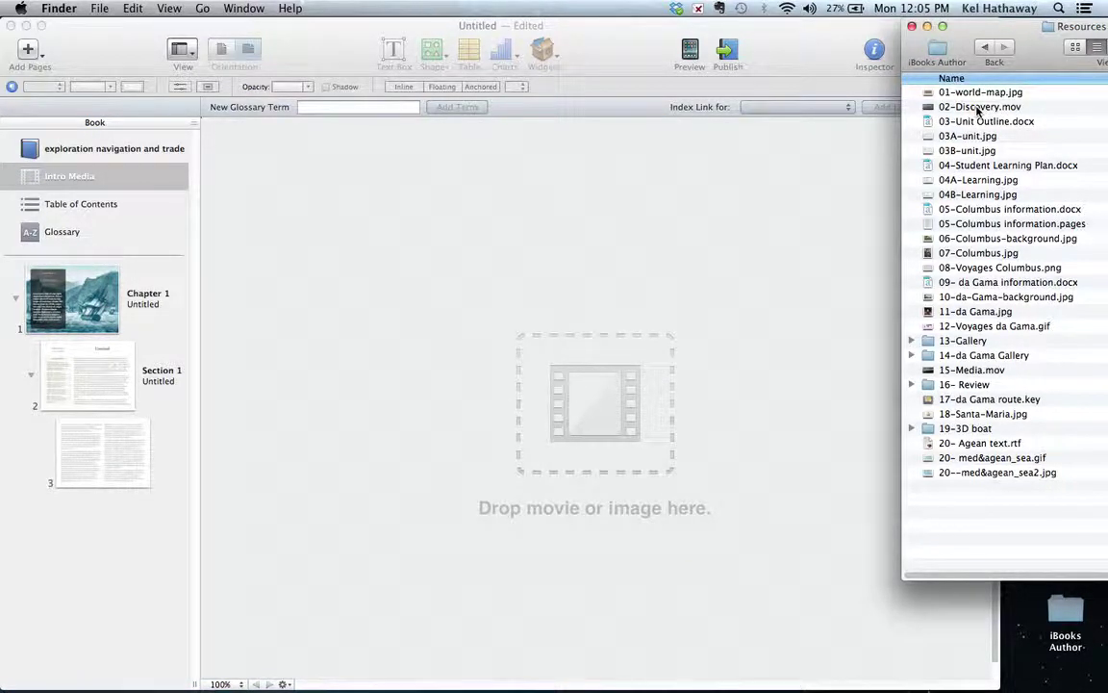
drag(982, 110, 601, 400)
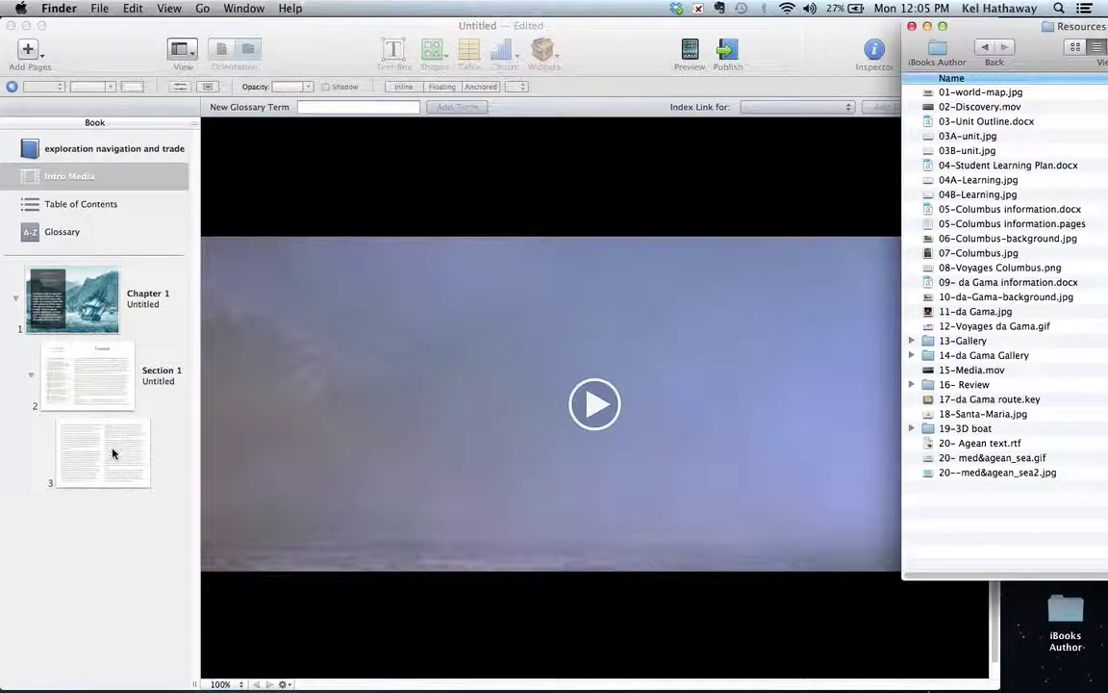
click(65, 232)
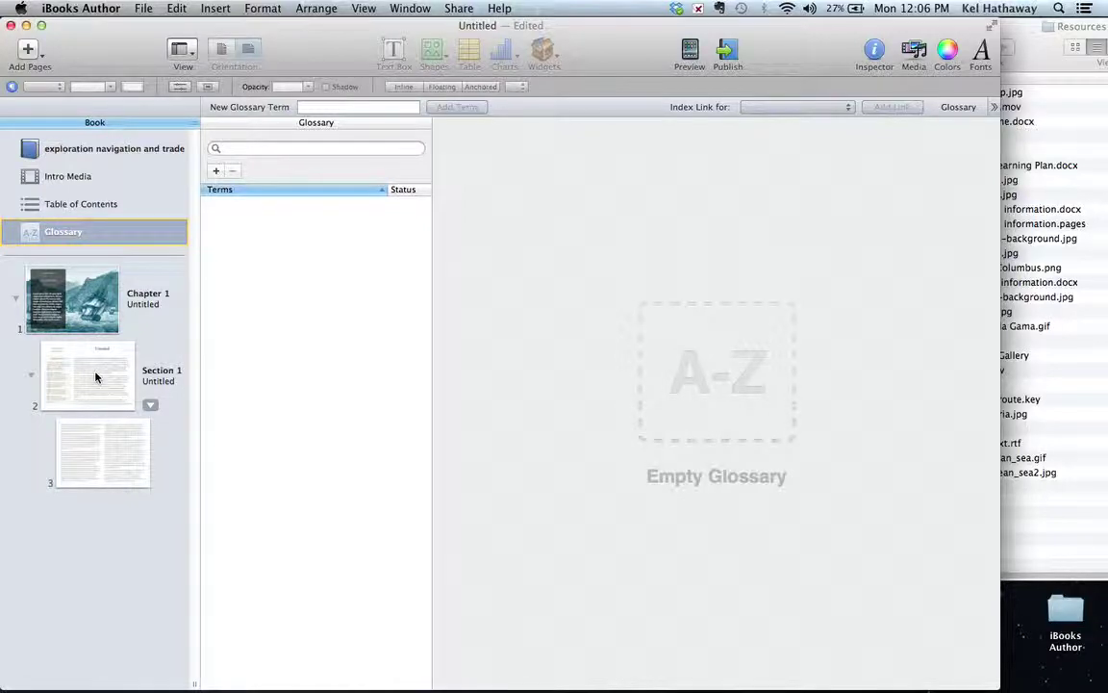
click(68, 151)
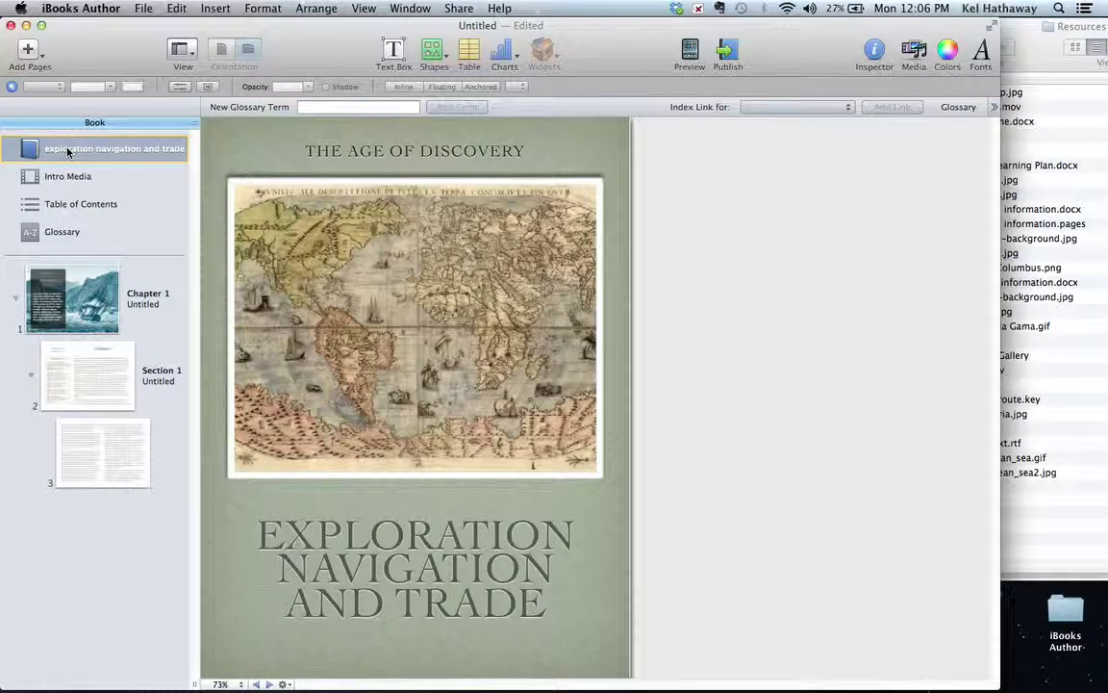
click(66, 181)
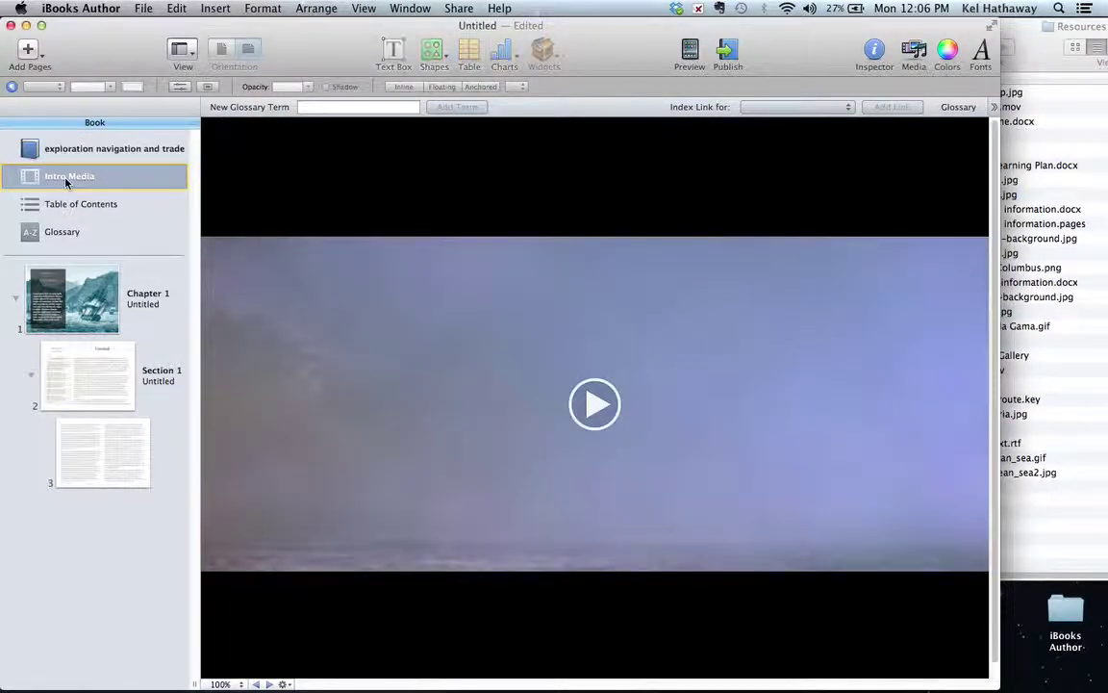